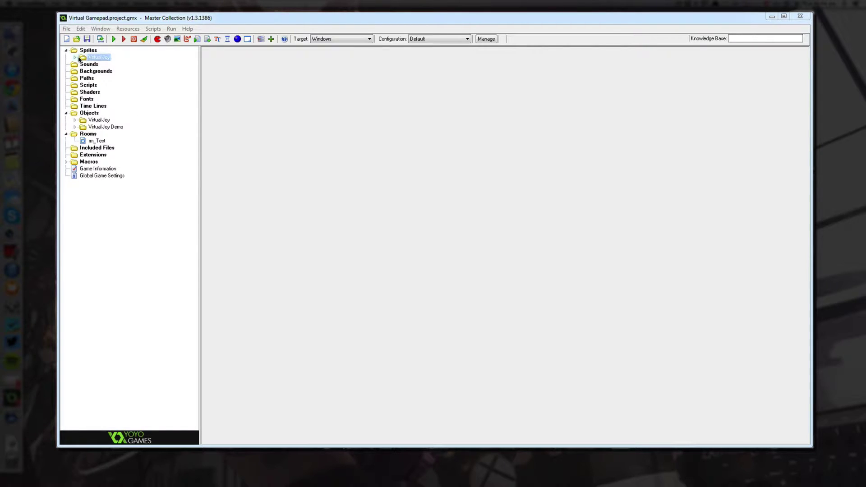
# Expand Sprites > Virtual Joy > Analogue Stick to list the eight vjoy_Theme sprites.
pyautogui.click(76, 58)
pyautogui.doubleClick(112, 64)
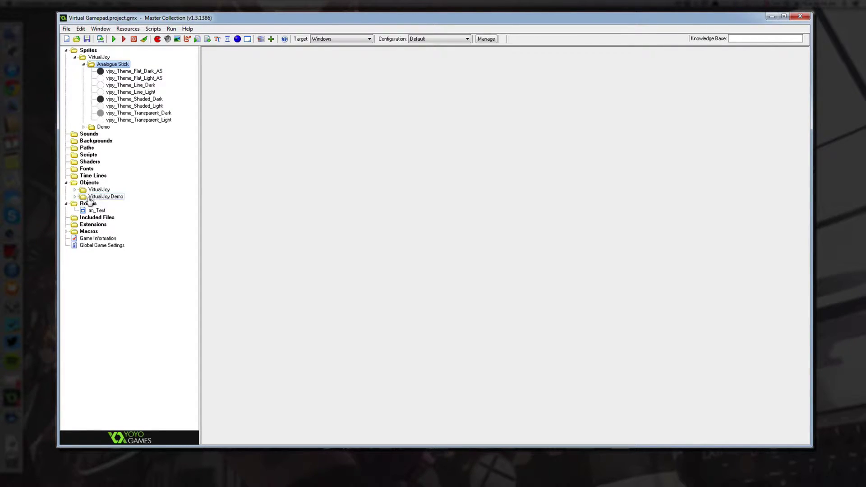
pyautogui.click(87, 211)
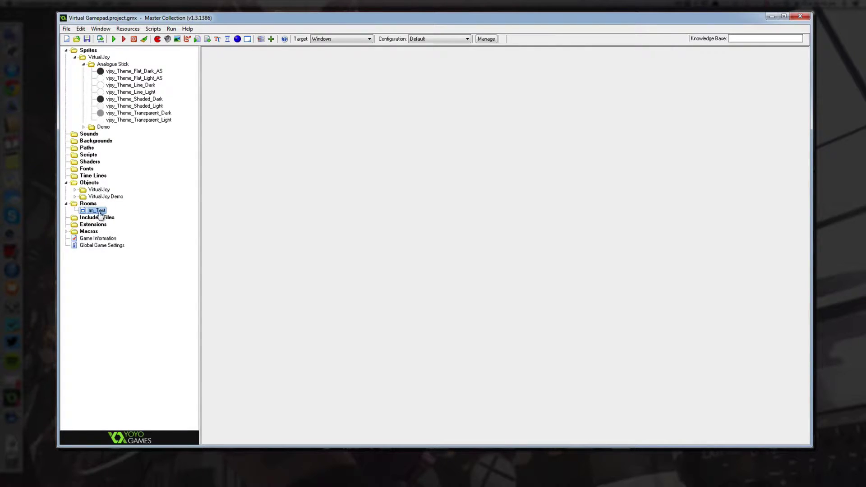
# View both images of the 160×160 vjoy_Theme_Flat_Dark_AS sprite (origin 80,80), then close its properties.
pyautogui.doubleClick(136, 71)
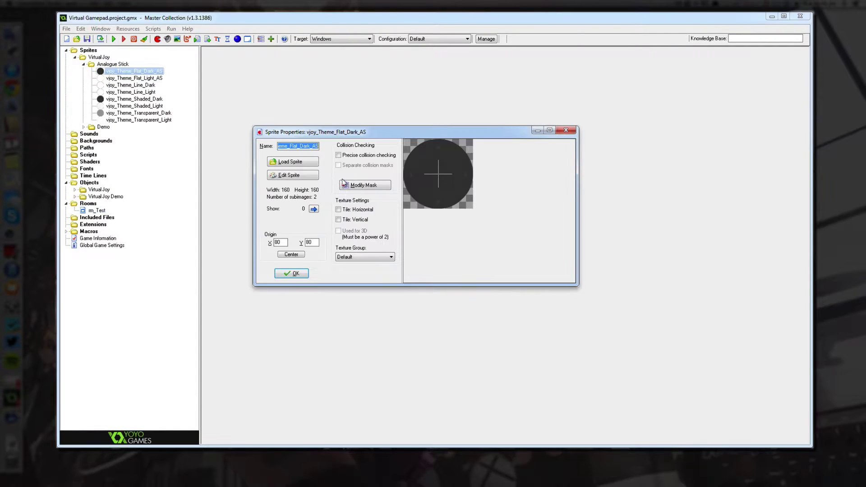
pyautogui.click(290, 175)
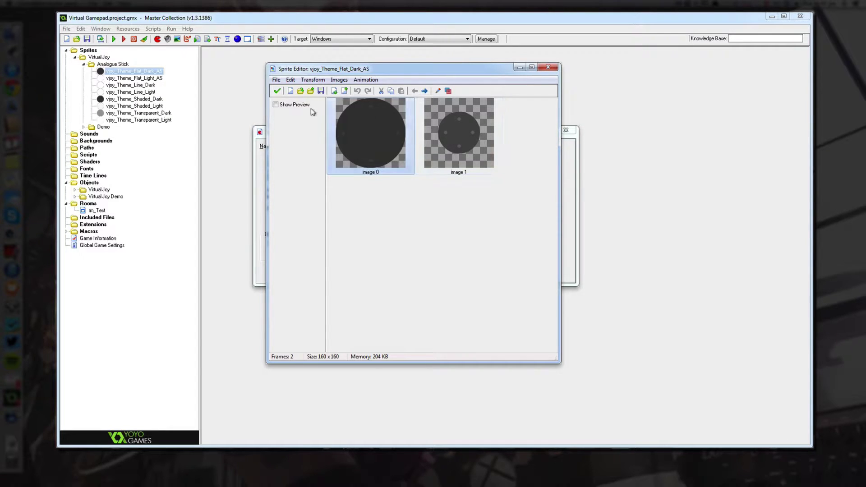
pyautogui.click(276, 91)
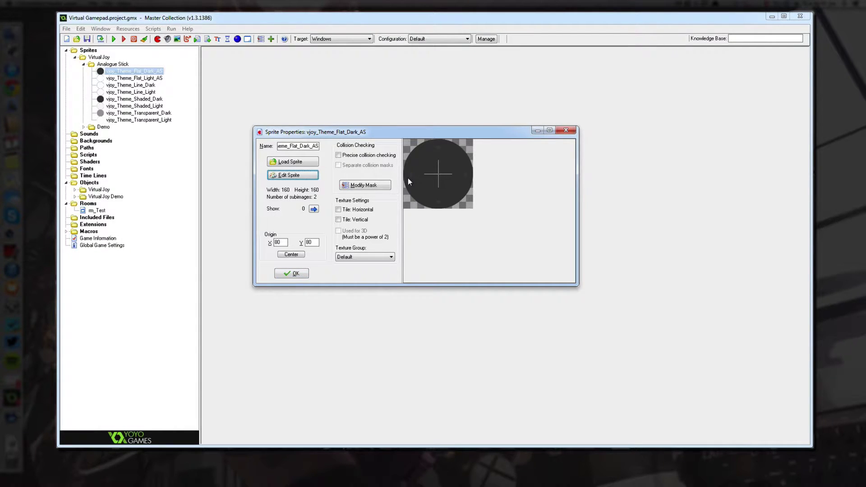
pyautogui.click(308, 176)
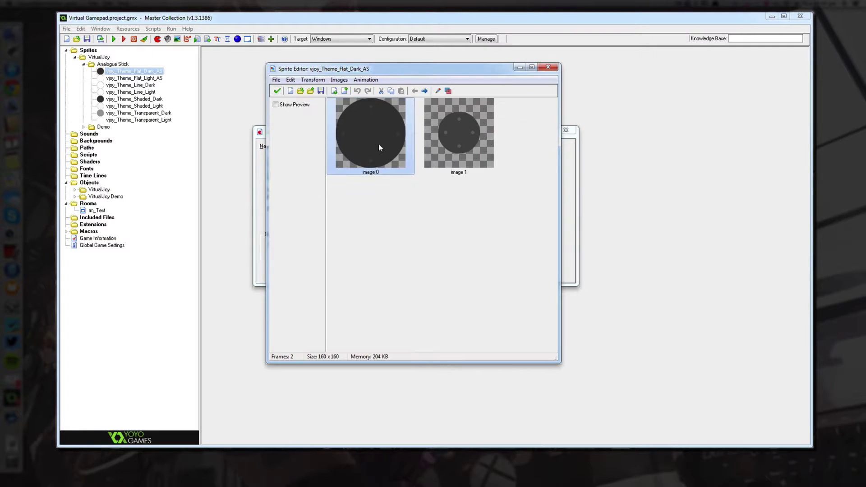
pyautogui.click(278, 90)
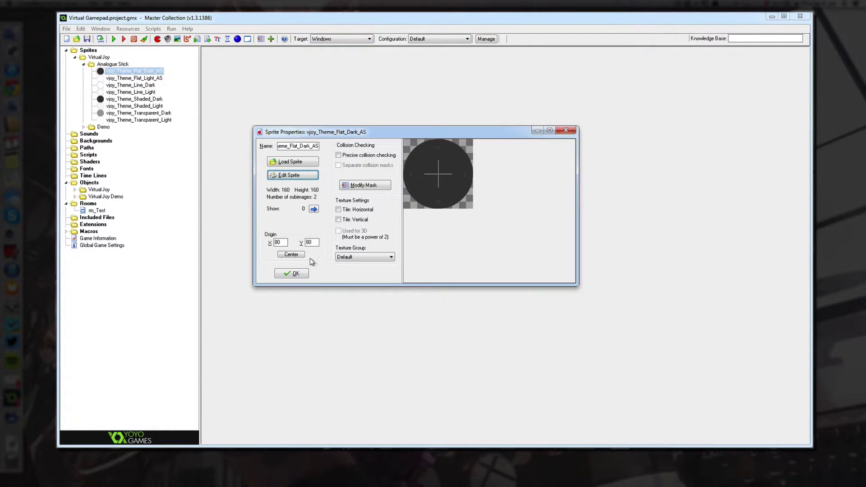
pyautogui.click(291, 274)
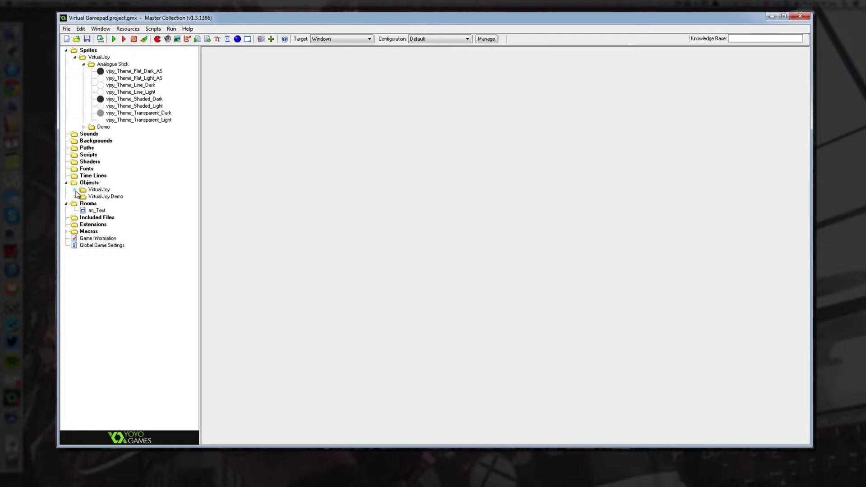
# Open the Create event code of obj_Analogue_Stick from Objects > Virtual Joy > Analogue Stick.
pyautogui.click(75, 189)
pyautogui.doubleClick(90, 198)
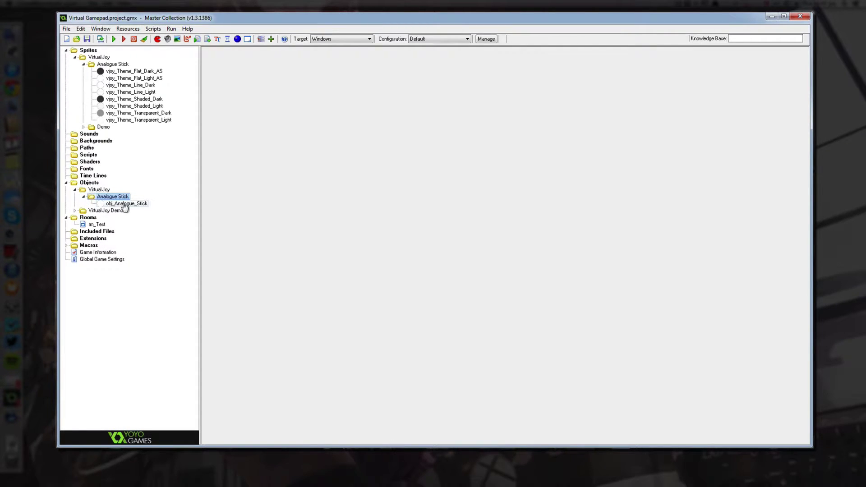
pyautogui.doubleClick(124, 203)
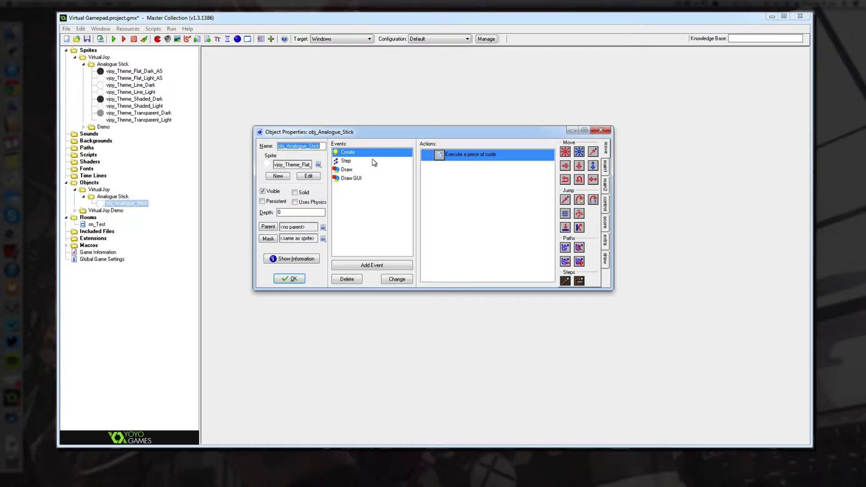
pyautogui.doubleClick(465, 154)
# Highlight the deadzone 0.00 and GUI size 568, 320 values, then close the code and object.
pyautogui.moveTo(292, 147); pyautogui.dragTo(276, 153)
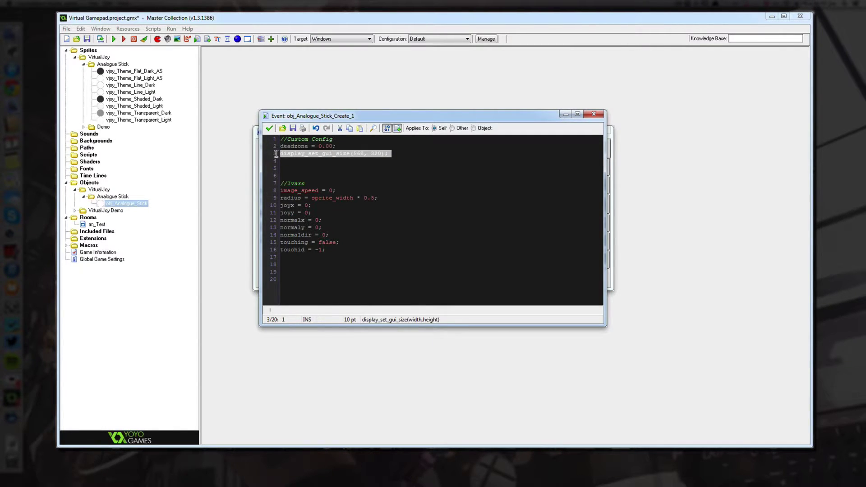
pyautogui.click(351, 155)
pyautogui.moveTo(383, 154); pyautogui.dragTo(352, 155)
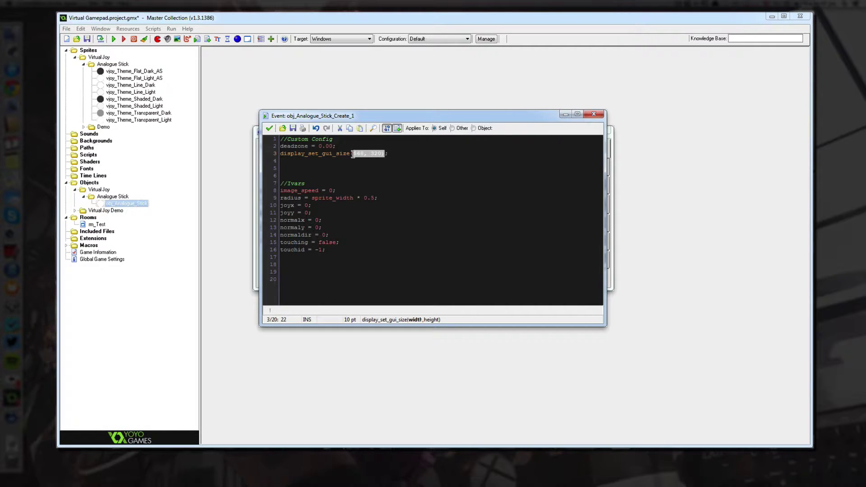
pyautogui.doubleClick(377, 155)
pyautogui.moveTo(297, 147); pyautogui.dragTo(340, 148)
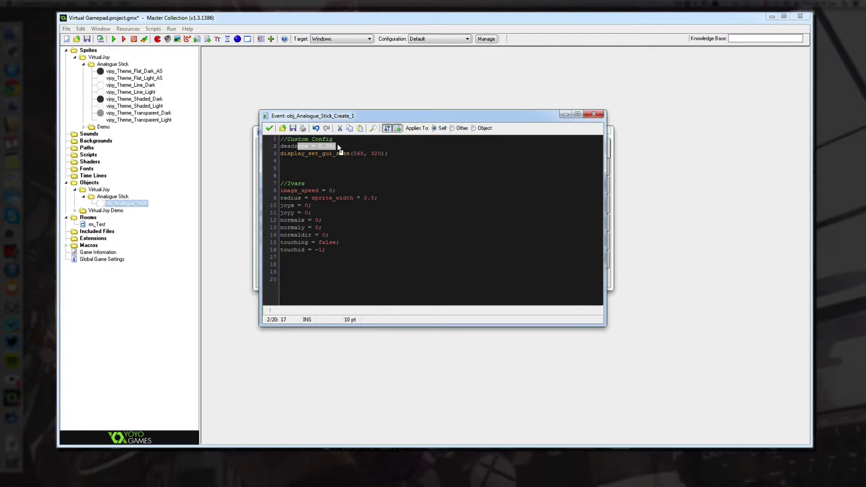
pyautogui.click(336, 147)
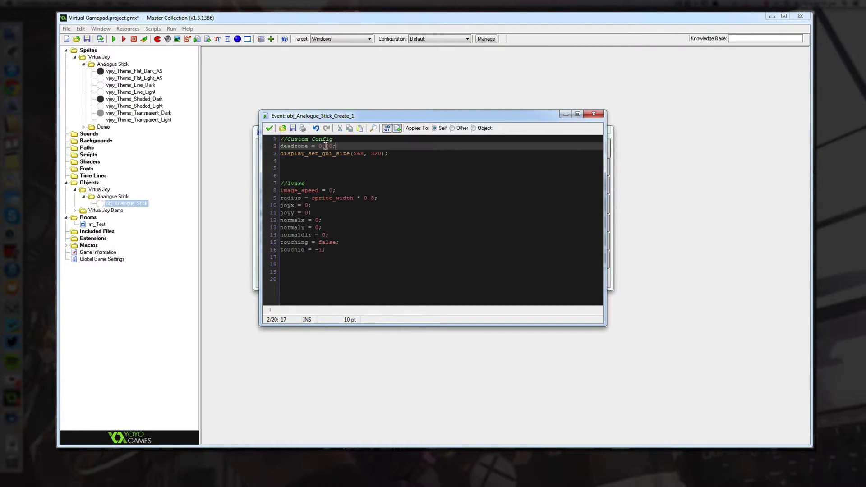
pyautogui.click(272, 130)
pyautogui.click(289, 278)
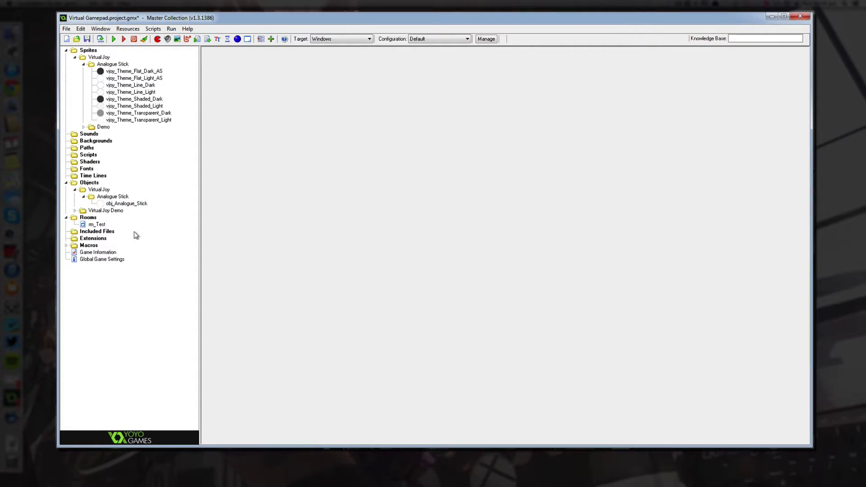
# Open and close the rm_Test room, revealing obj_LeftStick and obj_RightStick in the tree.
pyautogui.doubleClick(94, 224)
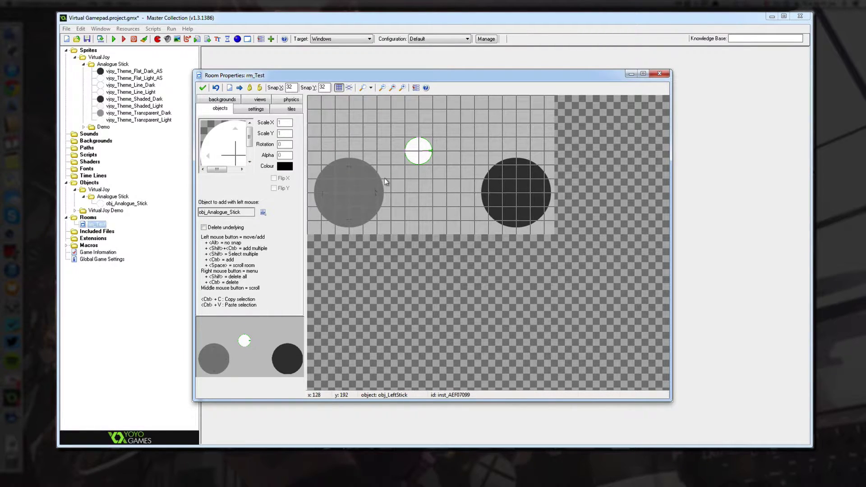
pyautogui.click(75, 211)
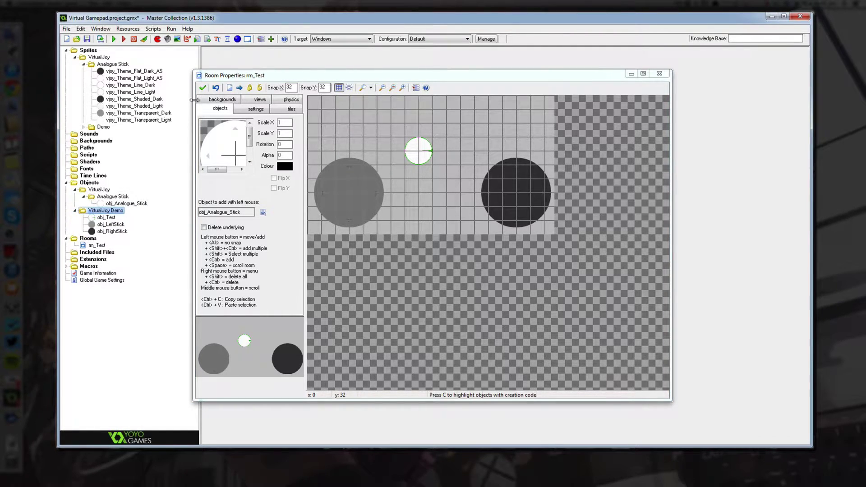
pyautogui.click(202, 87)
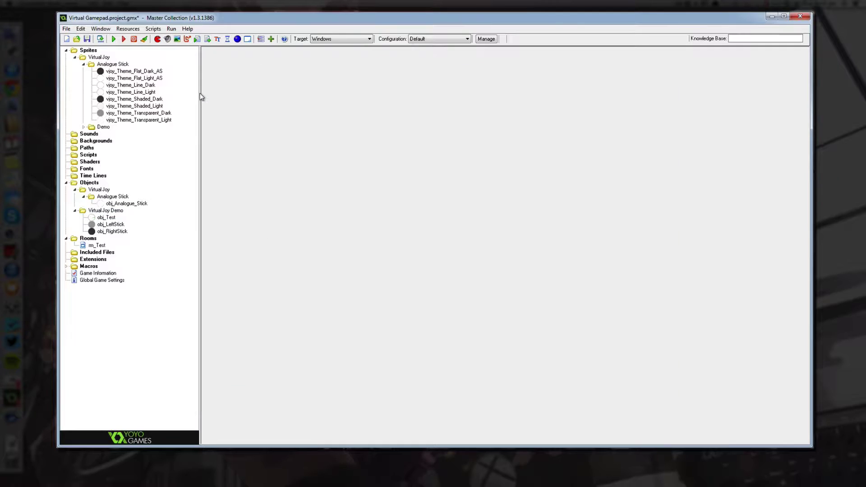
# Check obj_LeftStick's transparent-theme sprite and obj_Analogue_Stick parent, closing it unchanged.
pyautogui.doubleClick(111, 225)
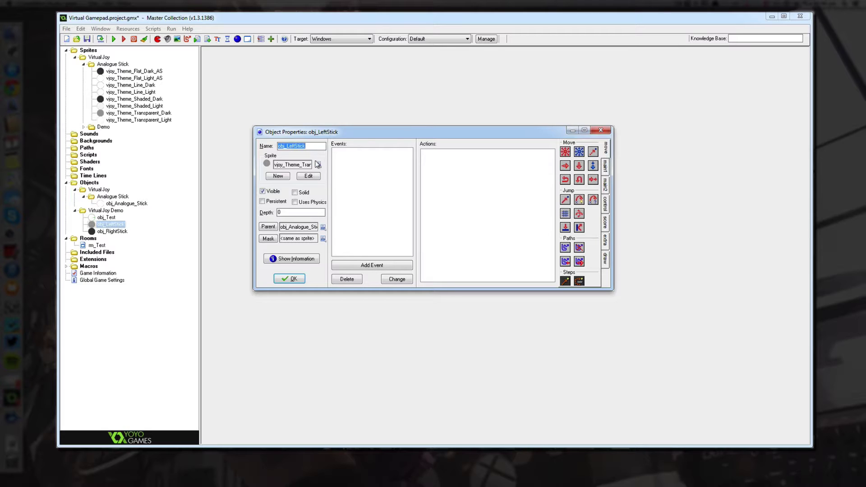
pyautogui.click(318, 165)
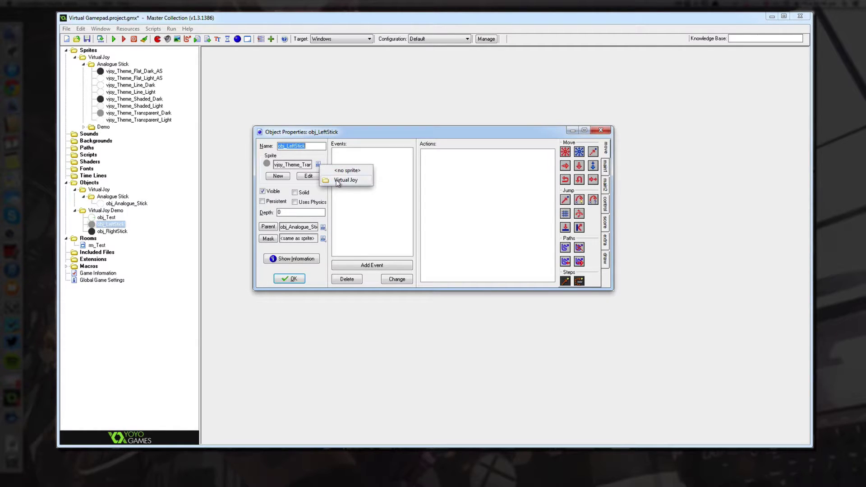
pyautogui.moveTo(345, 180)
pyautogui.moveTo(400, 183)
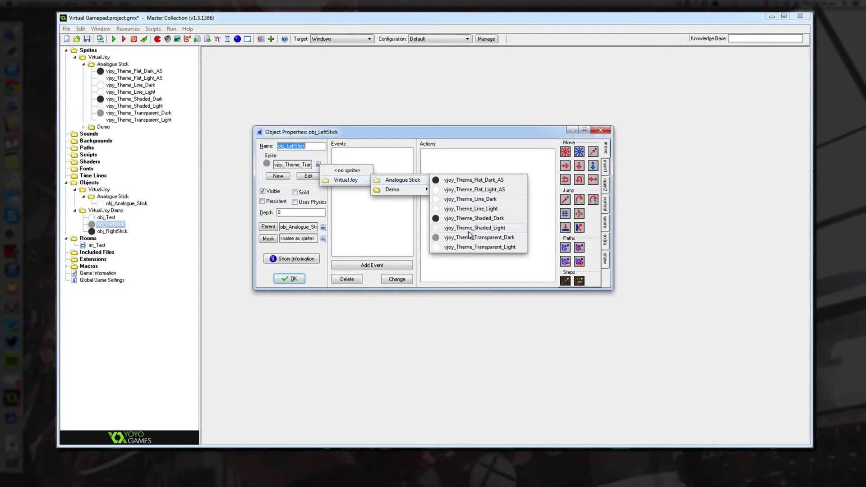
pyautogui.click(371, 232)
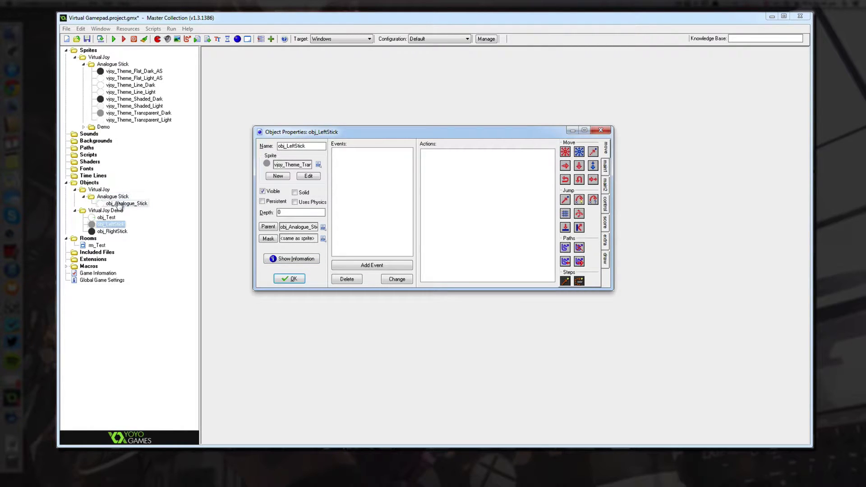
pyautogui.click(291, 279)
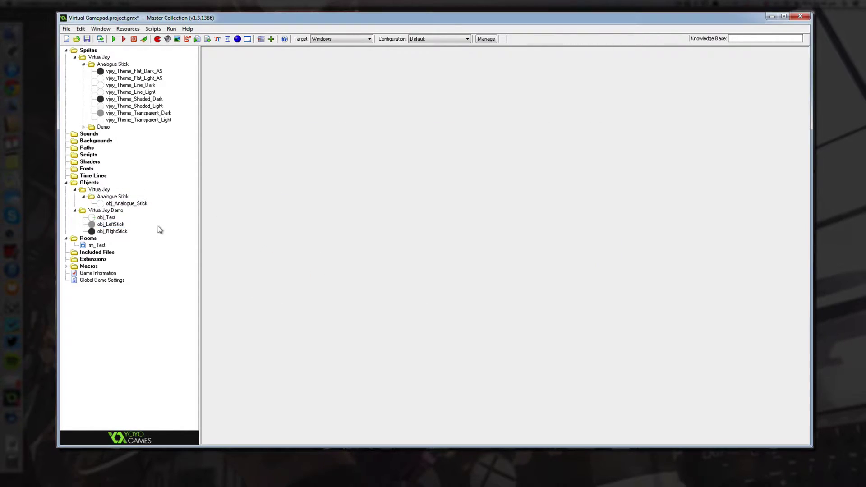
# Run the demo and move the green hero around with the left stick.
pyautogui.click(113, 40)
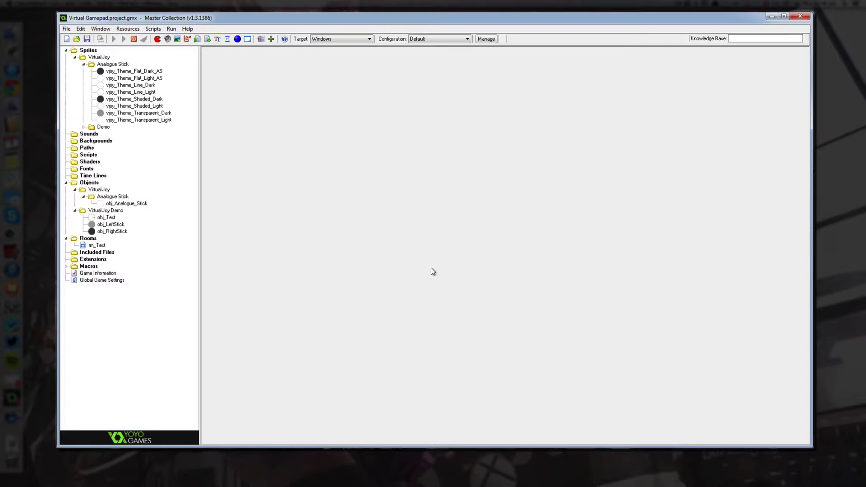
pyautogui.moveTo(353, 282)
pyautogui.mouseDown()
pyautogui.moveTo(350, 267)
pyautogui.moveTo(358, 302)
pyautogui.moveTo(347, 271)
pyautogui.moveTo(344, 301)
pyautogui.moveTo(356, 277)
pyautogui.moveTo(341, 285)
pyautogui.moveTo(367, 284)
pyautogui.moveTo(336, 284)
pyautogui.moveTo(373, 283)
pyautogui.moveTo(329, 278)
pyautogui.moveTo(343, 296)
pyautogui.moveTo(351, 269)
pyautogui.moveTo(353, 295)
pyautogui.moveTo(335, 282)
pyautogui.moveTo(386, 284)
pyautogui.moveTo(350, 286)
pyautogui.moveTo(358, 266)
pyautogui.moveTo(343, 295)
pyautogui.moveTo(351, 265)
pyautogui.moveTo(358, 291)
pyautogui.mouseUp()
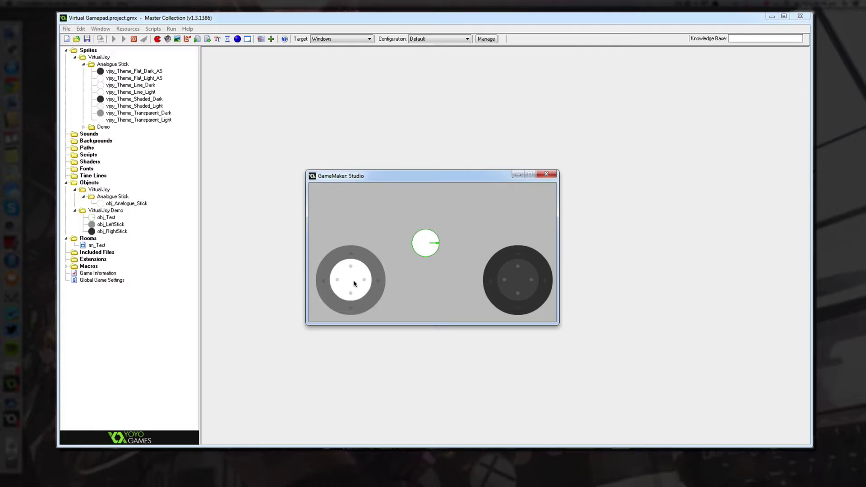
pyautogui.moveTo(354, 283)
pyautogui.mouseDown()
pyautogui.moveTo(352, 271)
pyautogui.moveTo(350, 300)
pyautogui.moveTo(354, 282)
pyautogui.moveTo(359, 294)
pyautogui.moveTo(367, 285)
pyautogui.moveTo(337, 281)
pyautogui.moveTo(348, 270)
pyautogui.moveTo(344, 290)
pyautogui.moveTo(363, 282)
pyautogui.moveTo(351, 265)
pyautogui.moveTo(350, 294)
pyautogui.moveTo(364, 285)
pyautogui.moveTo(333, 279)
pyautogui.moveTo(371, 272)
pyautogui.moveTo(352, 276)
pyautogui.mouseUp()
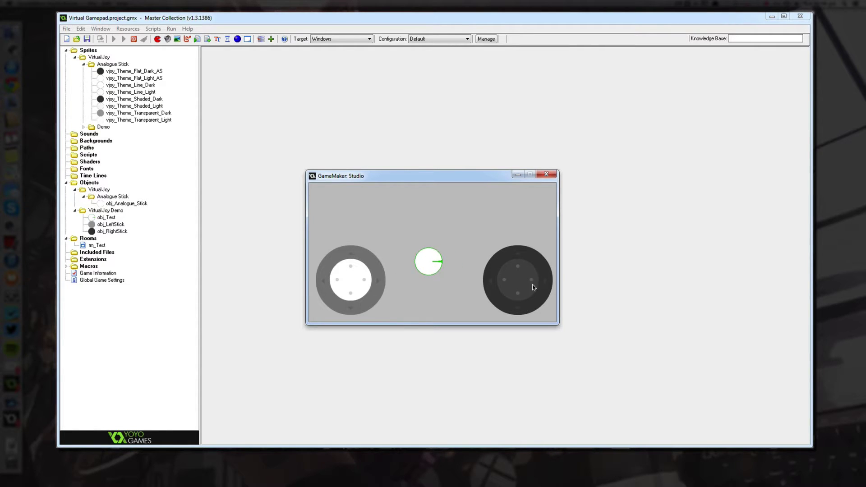
# Rotate the hero with the right stick, then close the game window.
pyautogui.moveTo(533, 287); pyautogui.dragTo(501, 270)
pyautogui.moveTo(353, 284); pyautogui.dragTo(377, 270)
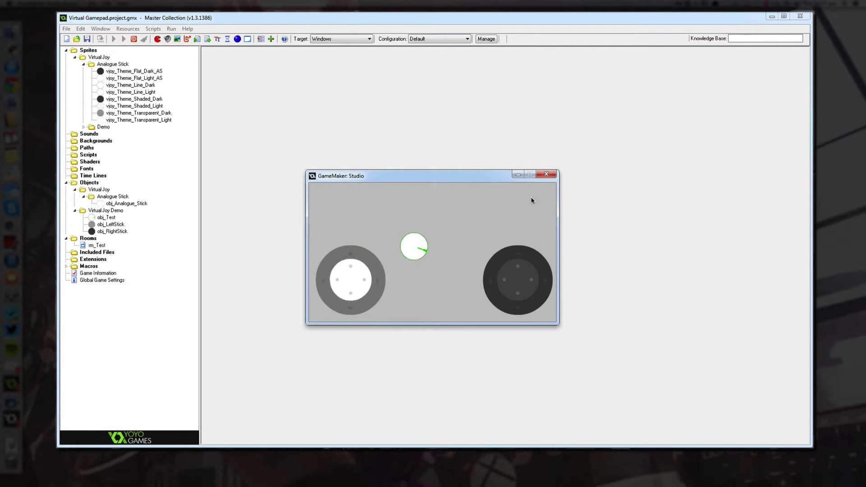
pyautogui.click(546, 174)
# Review obj_Analogue_Stick's Create code showing deadzone = 0.05, then rerun the demo testing the left stick.
pyautogui.doubleClick(126, 203)
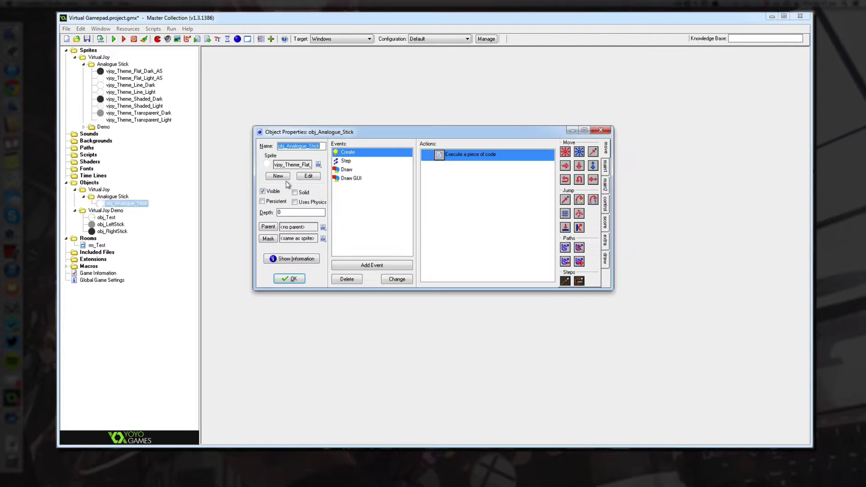
pyautogui.doubleClick(440, 157)
pyautogui.click(334, 146)
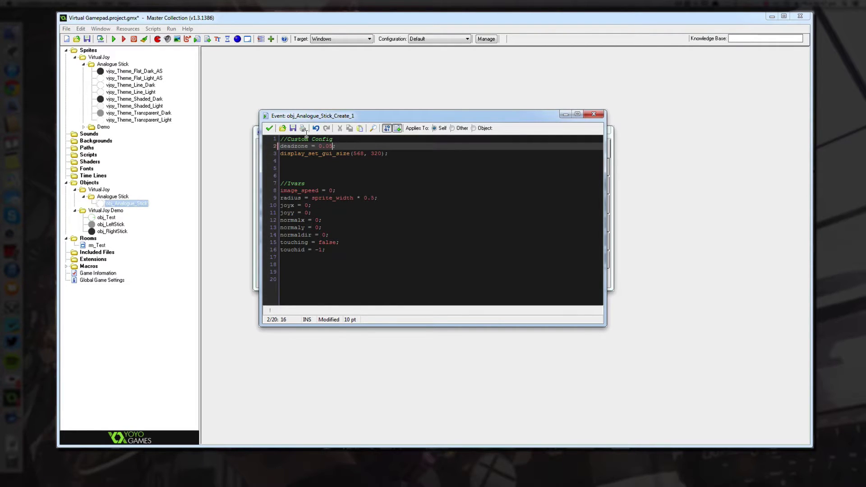
pyautogui.click(269, 129)
pyautogui.click(114, 39)
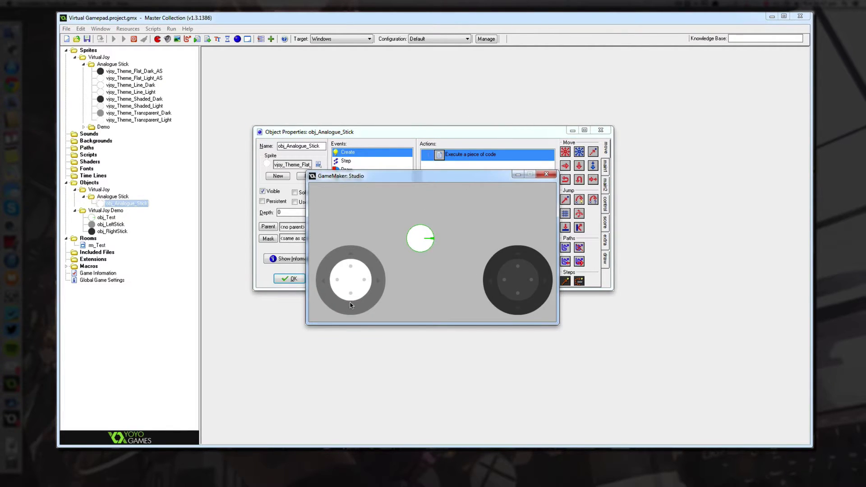
pyautogui.moveTo(350, 278)
pyautogui.mouseDown()
pyautogui.moveTo(344, 285)
pyautogui.moveTo(364, 284)
pyautogui.moveTo(344, 286)
pyautogui.moveTo(364, 286)
pyautogui.moveTo(352, 283)
pyautogui.mouseUp()
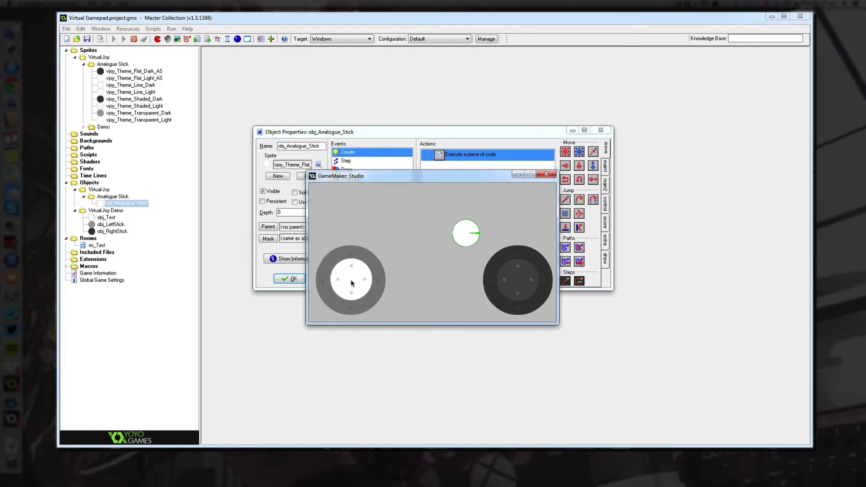
# Close the game, change deadzone 0.05 to 0.0 in the Create code, and save with Ctrl+S.
pyautogui.click(554, 175)
pyautogui.doubleClick(470, 154)
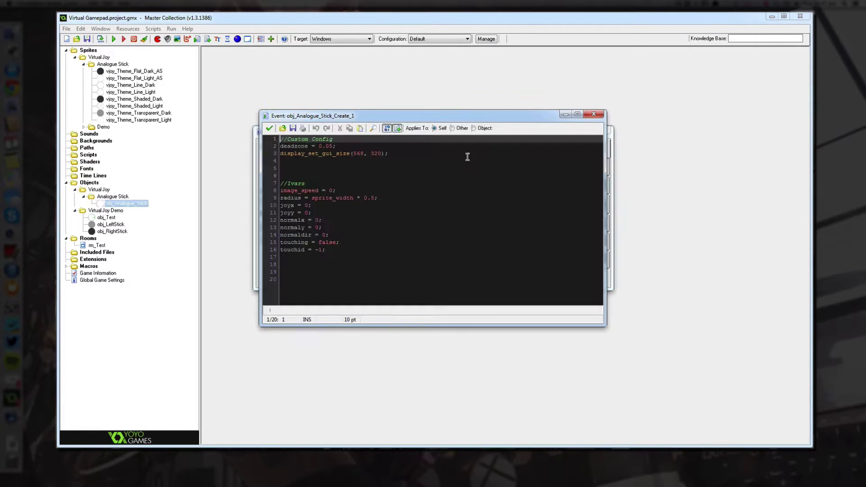
pyautogui.click(330, 146)
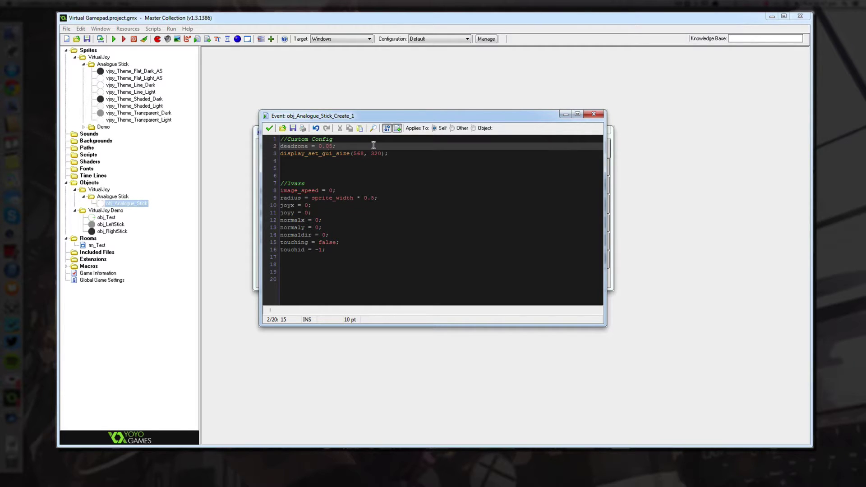
pyautogui.press('Delete')
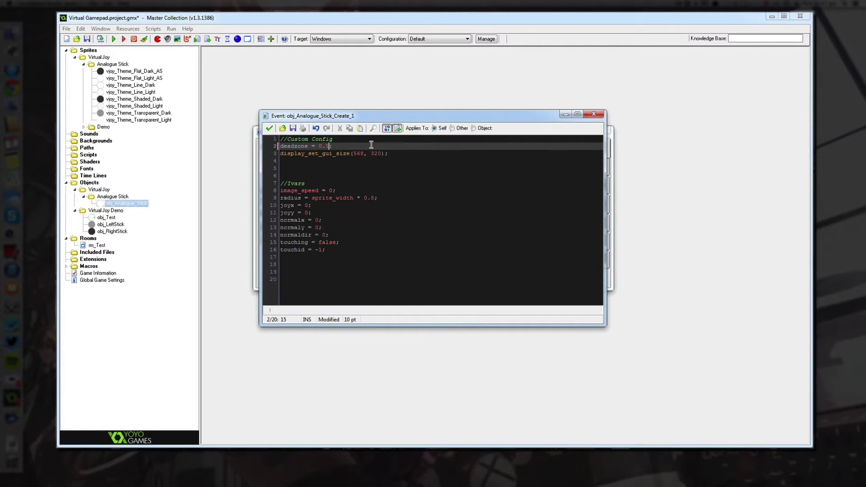
pyautogui.click(269, 128)
pyautogui.hotkey('ctrl', 's')
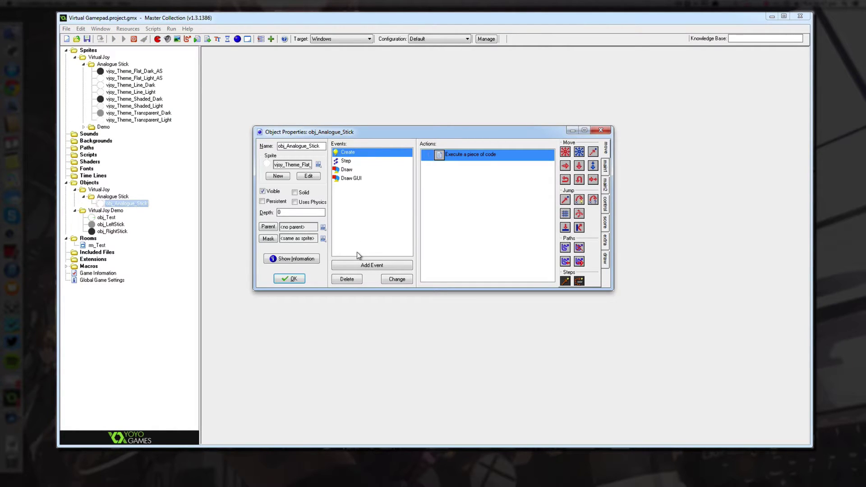
# Run the game with F5, steer the hero with the zero-deadzone left stick, then close it.
pyautogui.press('F5')
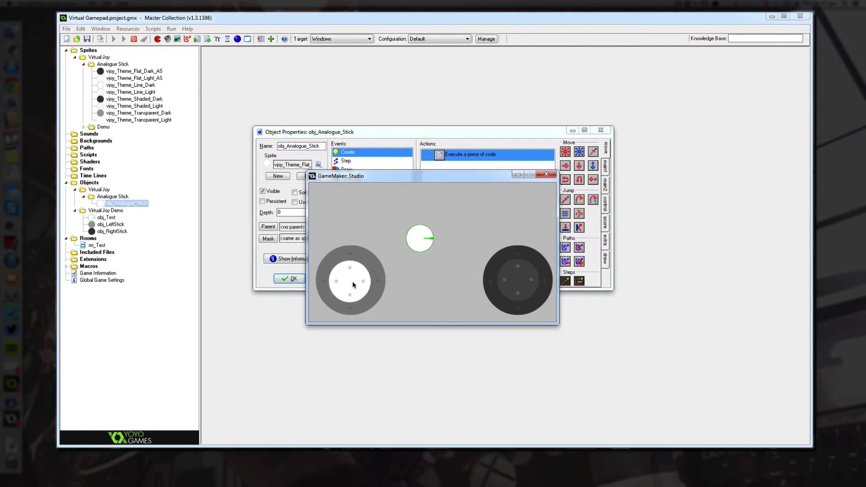
pyautogui.moveTo(353, 282)
pyautogui.mouseDown()
pyautogui.moveTo(352, 268)
pyautogui.moveTo(351, 300)
pyautogui.moveTo(349, 265)
pyautogui.moveTo(350, 299)
pyautogui.moveTo(350, 274)
pyautogui.moveTo(368, 282)
pyautogui.moveTo(327, 278)
pyautogui.moveTo(360, 283)
pyautogui.mouseUp()
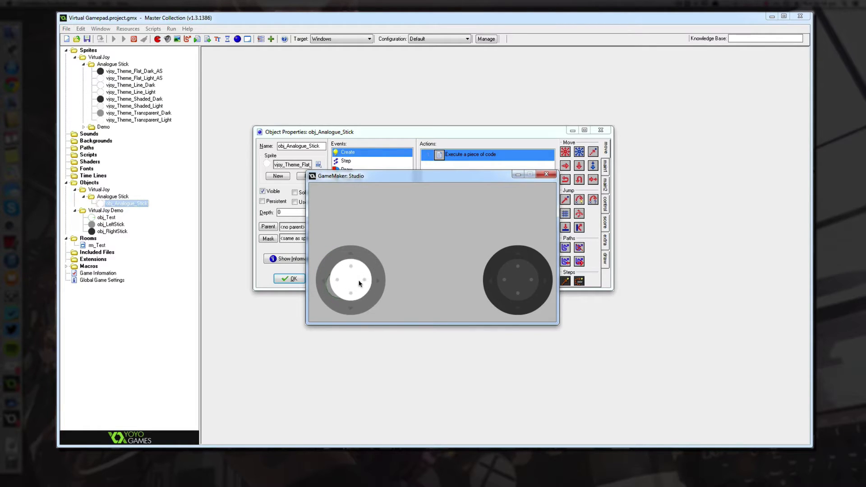
pyautogui.click(547, 175)
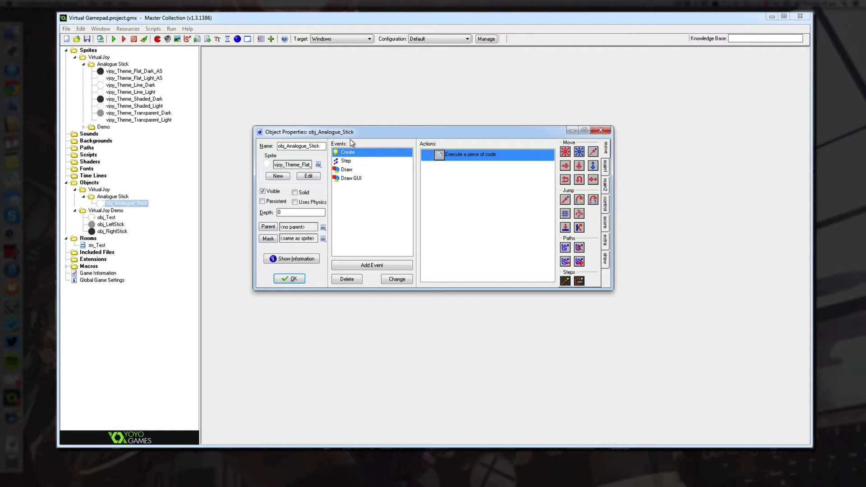
# View obj_Analogue_Stick's Draw GUI event, then close the object's properties.
pyautogui.click(360, 177)
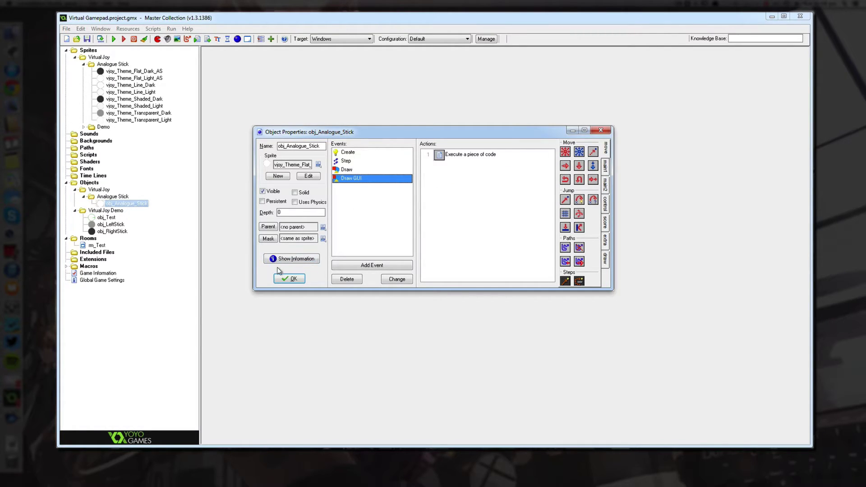
pyautogui.click(290, 279)
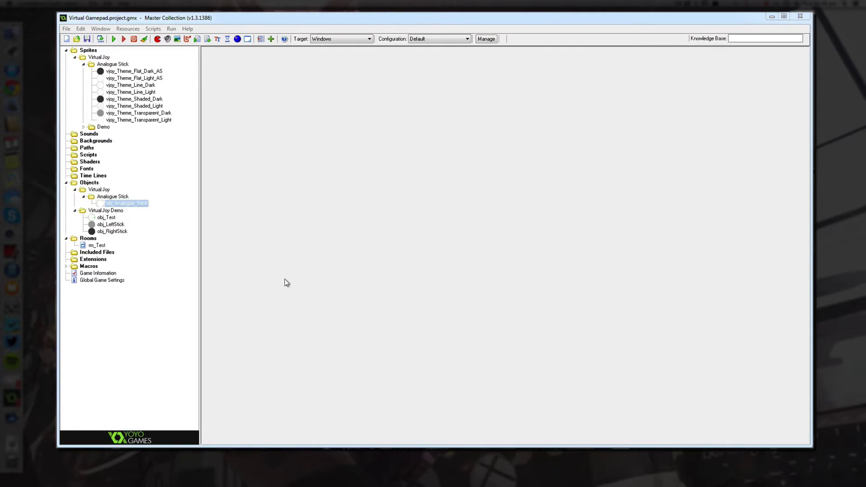
# Open obj_Test's Step code and review the left-stick normalx and normaly lines.
pyautogui.doubleClick(105, 218)
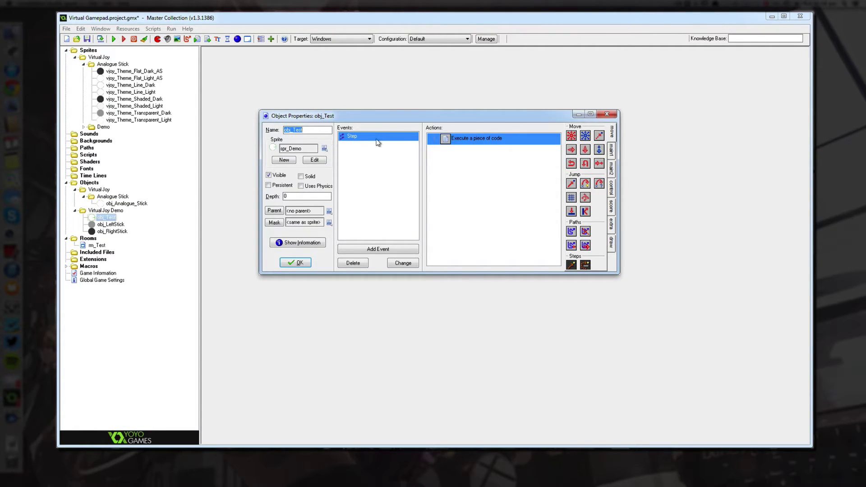
pyautogui.click(491, 149)
pyautogui.doubleClick(489, 143)
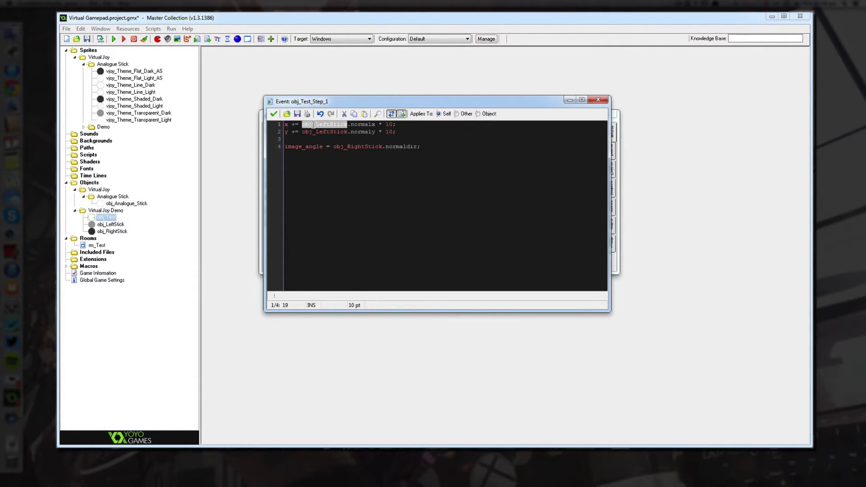
pyautogui.doubleClick(356, 124)
pyautogui.click(368, 134)
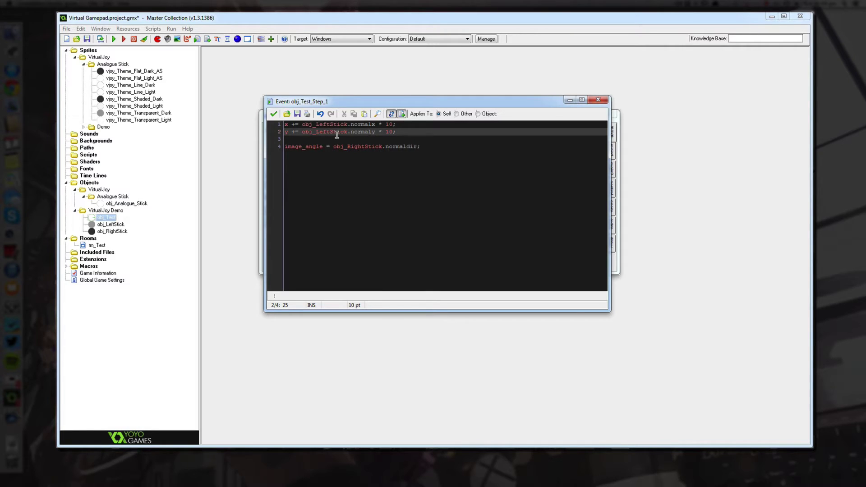
pyautogui.moveTo(286, 124)
pyautogui.mouseDown()
pyautogui.moveTo(371, 124)
pyautogui.moveTo(285, 131)
pyautogui.mouseUp()
# Replace both '* 10' multipliers with '* 3' and close the code editor.
pyautogui.click(391, 126)
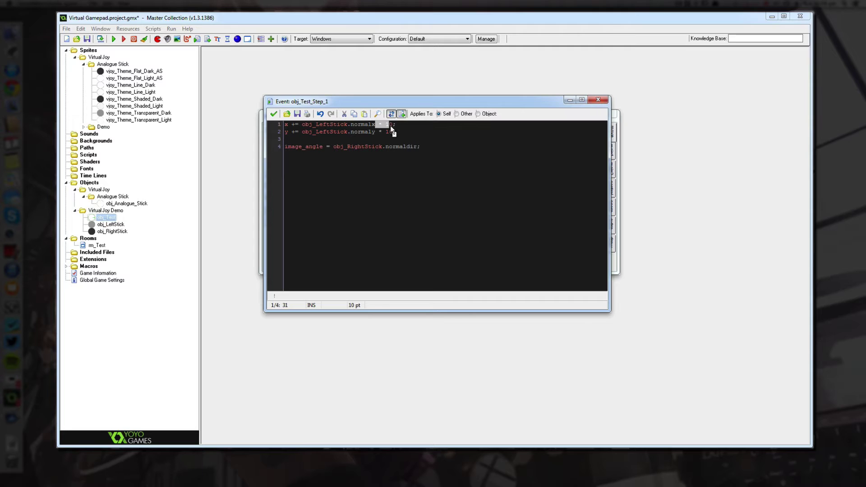
pyautogui.click(393, 132)
pyautogui.doubleClick(390, 124)
pyautogui.write('3')
pyautogui.doubleClick(390, 131)
pyautogui.write('3')
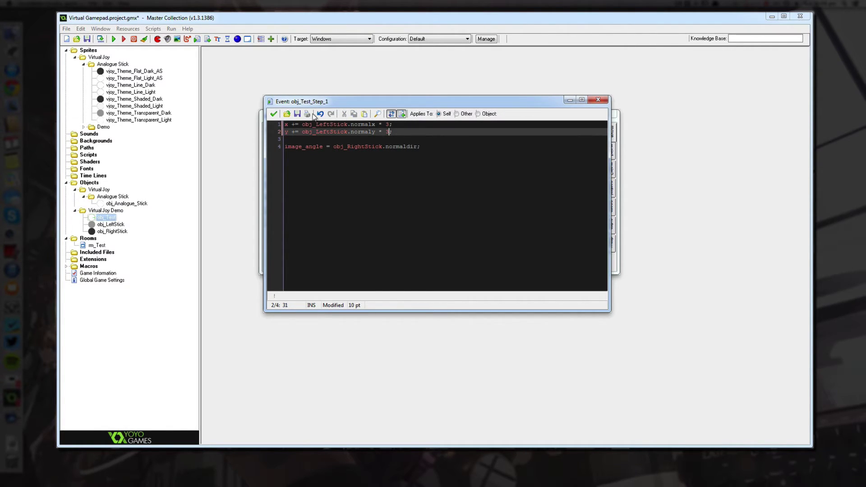
pyautogui.click(275, 114)
# Launch the game and push the left virtual stick to move the hero circle.
pyautogui.hotkey('ctrl', 's')
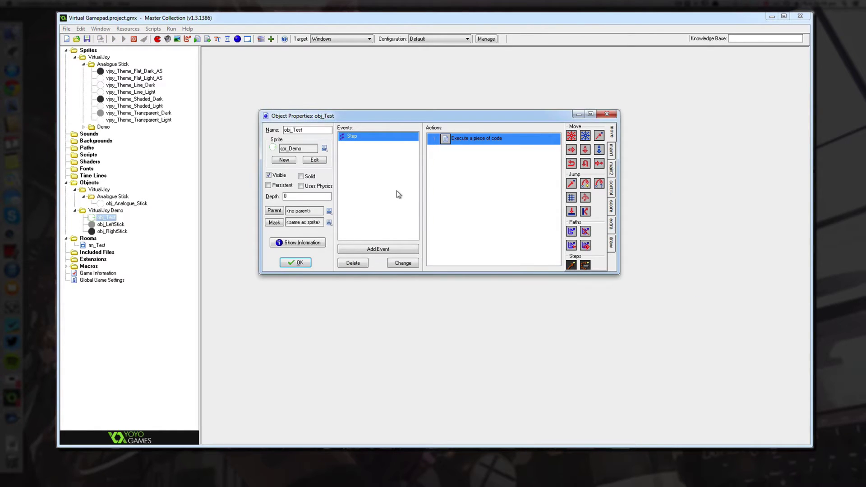
pyautogui.click(354, 265)
pyautogui.moveTo(344, 280)
pyautogui.mouseDown()
pyautogui.moveTo(350, 271)
pyautogui.moveTo(352, 303)
pyautogui.moveTo(350, 251)
pyautogui.moveTo(350, 297)
pyautogui.moveTo(353, 261)
pyautogui.moveTo(350, 281)
pyautogui.moveTo(366, 280)
pyautogui.moveTo(332, 280)
pyautogui.moveTo(345, 280)
pyautogui.moveTo(333, 303)
pyautogui.moveTo(354, 265)
pyautogui.moveTo(361, 269)
pyautogui.moveTo(349, 286)
pyautogui.moveTo(343, 261)
pyautogui.moveTo(361, 267)
pyautogui.moveTo(363, 302)
pyautogui.moveTo(352, 281)
pyautogui.moveTo(334, 284)
pyautogui.moveTo(359, 261)
pyautogui.moveTo(356, 303)
pyautogui.moveTo(365, 296)
pyautogui.moveTo(350, 276)
pyautogui.mouseUp()
# Close the game, check line 4 setting image_angle from obj_RightStick.normaldir, and relaunch.
pyautogui.click(547, 174)
pyautogui.doubleClick(484, 140)
pyautogui.moveTo(350, 147); pyautogui.dragTo(368, 147)
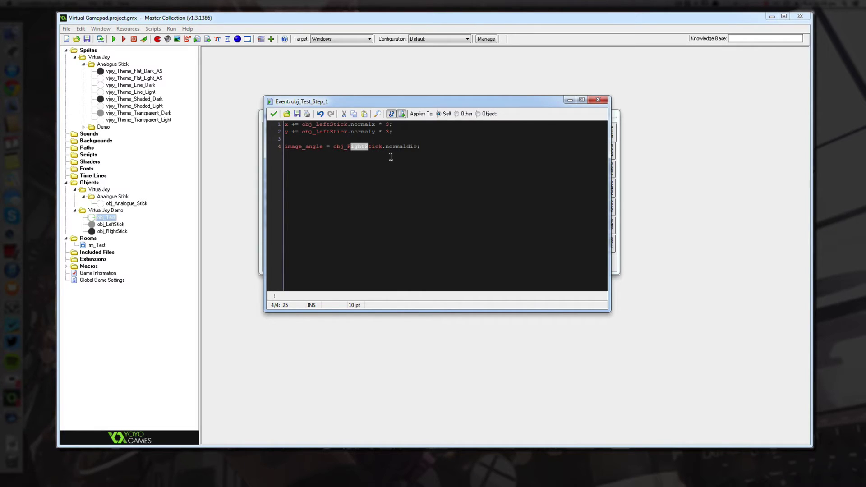
pyautogui.doubleClick(375, 147)
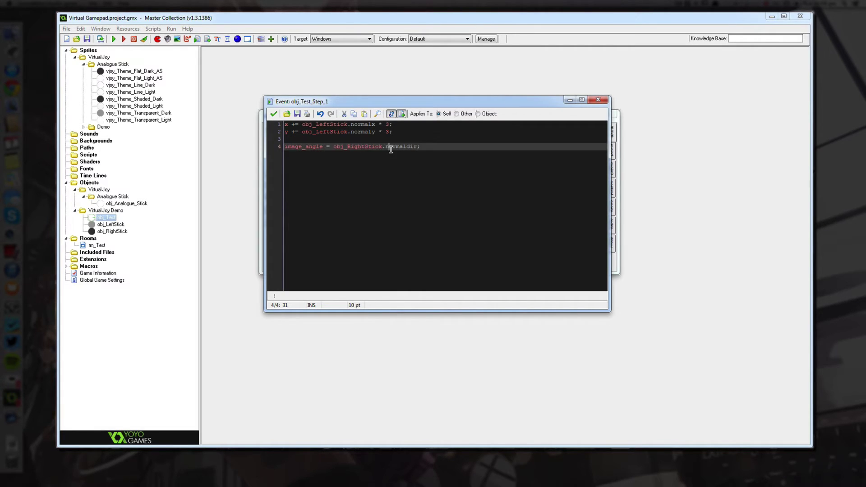
pyautogui.doubleClick(392, 147)
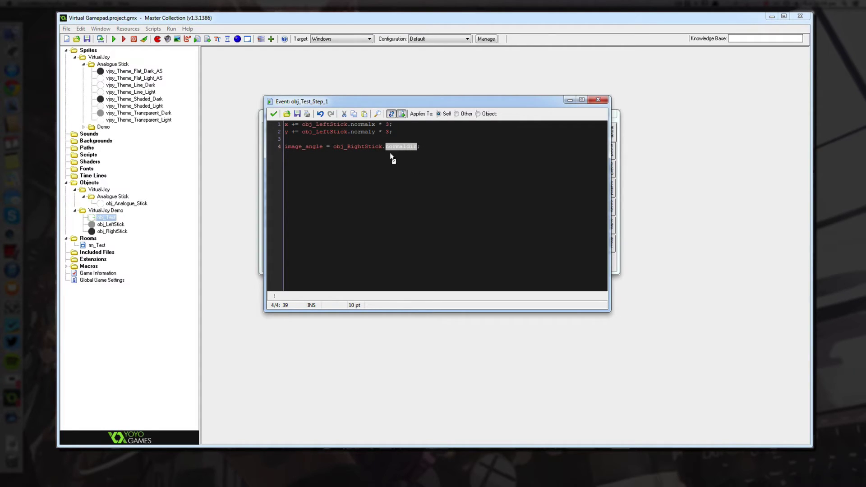
pyautogui.click(273, 113)
pyautogui.click(113, 40)
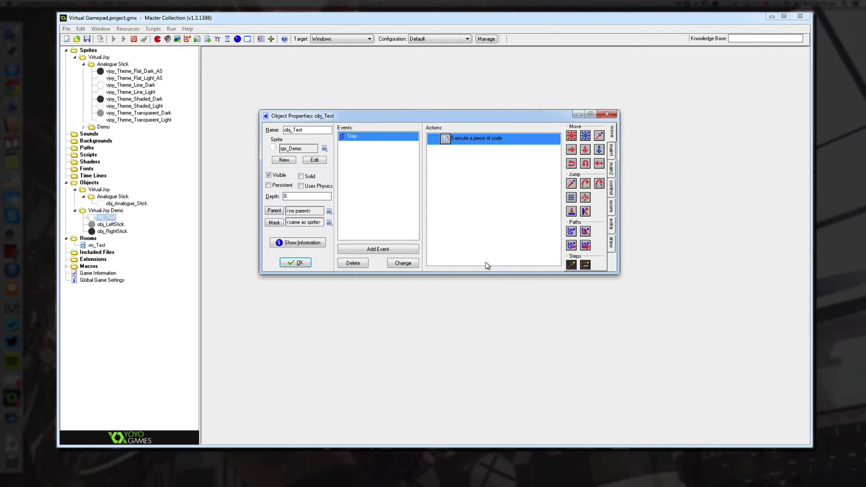
# Steer the green hero with the left stick and rotate its indicator with the right stick.
pyautogui.moveTo(514, 282); pyautogui.dragTo(541, 278)
pyautogui.moveTo(350, 280)
pyautogui.mouseDown()
pyautogui.moveTo(377, 273)
pyautogui.moveTo(351, 296)
pyautogui.moveTo(349, 283)
pyautogui.mouseUp()
pyautogui.moveTo(526, 287); pyautogui.dragTo(512, 272)
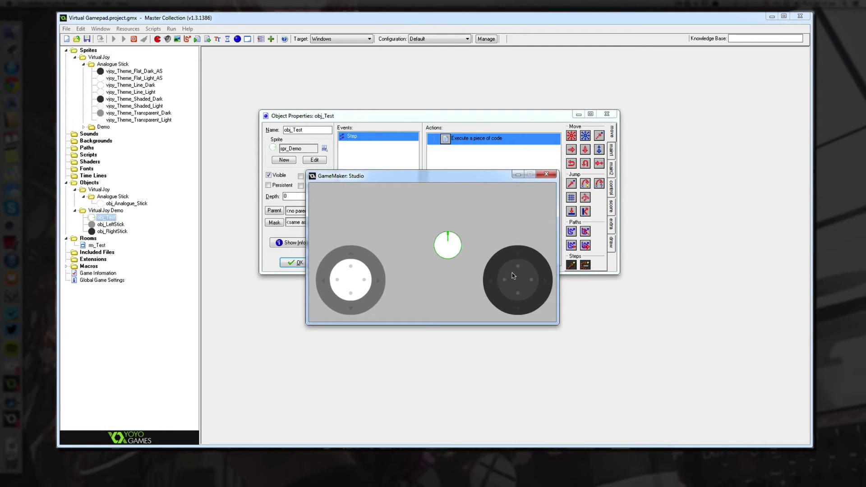
pyautogui.click(546, 177)
pyautogui.moveTo(503, 269); pyautogui.dragTo(455, 268)
pyautogui.moveTo(350, 270)
pyautogui.mouseDown()
pyautogui.moveTo(347, 297)
pyautogui.moveTo(337, 284)
pyautogui.moveTo(361, 297)
pyautogui.moveTo(332, 282)
pyautogui.moveTo(375, 280)
pyautogui.moveTo(357, 277)
pyautogui.mouseUp()
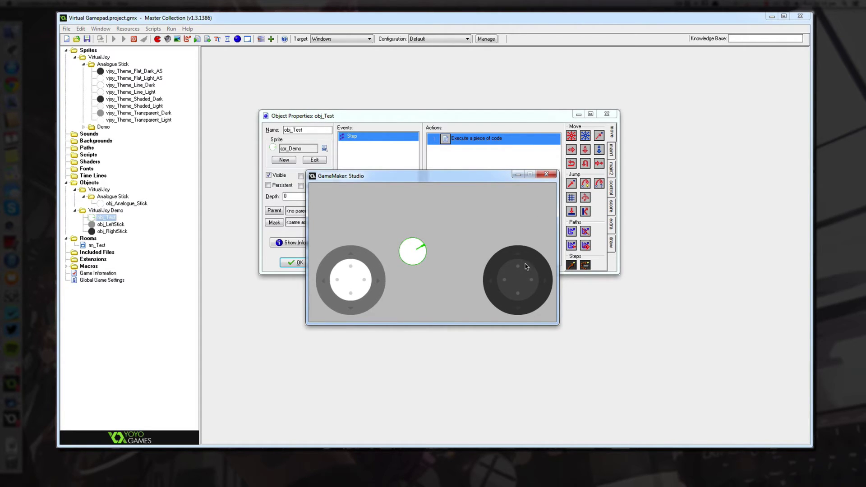
pyautogui.moveTo(525, 266); pyautogui.dragTo(514, 288)
pyautogui.moveTo(363, 284)
pyautogui.mouseDown()
pyautogui.moveTo(380, 276)
pyautogui.moveTo(365, 299)
pyautogui.moveTo(351, 263)
pyautogui.moveTo(341, 275)
pyautogui.moveTo(350, 311)
pyautogui.moveTo(353, 268)
pyautogui.moveTo(372, 300)
pyautogui.moveTo(353, 304)
pyautogui.moveTo(341, 253)
pyautogui.moveTo(359, 290)
pyautogui.moveTo(367, 276)
pyautogui.moveTo(341, 282)
pyautogui.moveTo(353, 298)
pyautogui.moveTo(353, 260)
pyautogui.moveTo(341, 261)
pyautogui.moveTo(353, 297)
pyautogui.moveTo(338, 253)
pyautogui.moveTo(350, 294)
pyautogui.moveTo(363, 277)
pyautogui.moveTo(359, 281)
pyautogui.mouseUp()
pyautogui.moveTo(519, 277)
pyautogui.mouseDown()
pyautogui.moveTo(523, 266)
pyautogui.moveTo(520, 295)
pyautogui.mouseUp()
pyautogui.moveTo(359, 280)
pyautogui.mouseDown()
pyautogui.moveTo(331, 278)
pyautogui.moveTo(345, 285)
pyautogui.moveTo(380, 277)
pyautogui.moveTo(334, 278)
pyautogui.moveTo(338, 298)
pyautogui.moveTo(352, 253)
pyautogui.moveTo(351, 295)
pyautogui.moveTo(342, 283)
pyautogui.moveTo(354, 300)
pyautogui.moveTo(375, 280)
pyautogui.mouseUp()
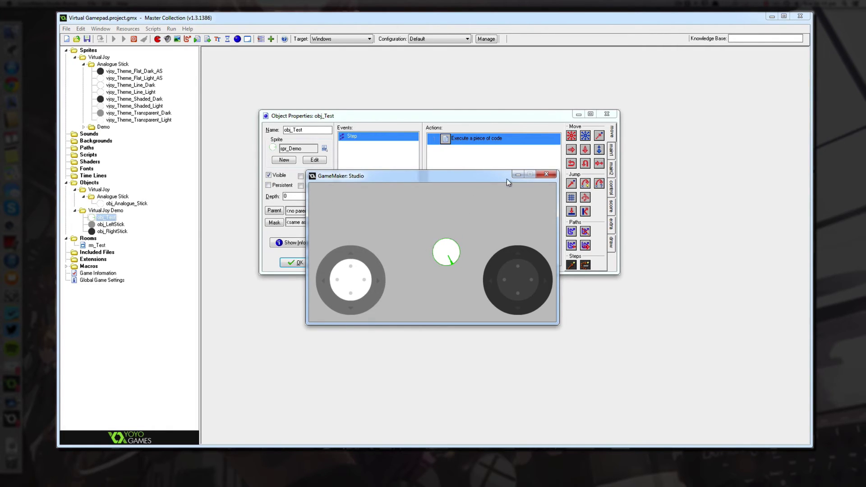
# Switch obj_LeftStick's sprite to vjoy_Theme_Shaded_Dark and try it in a fresh run.
pyautogui.click(546, 174)
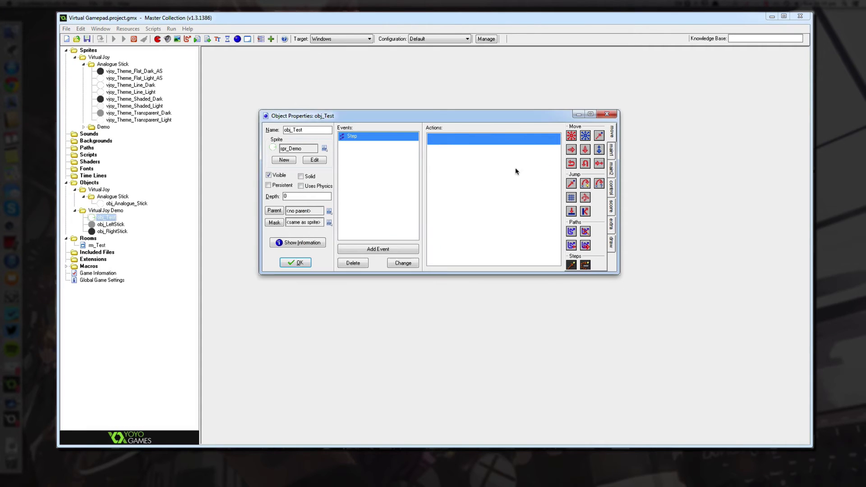
pyautogui.doubleClick(111, 224)
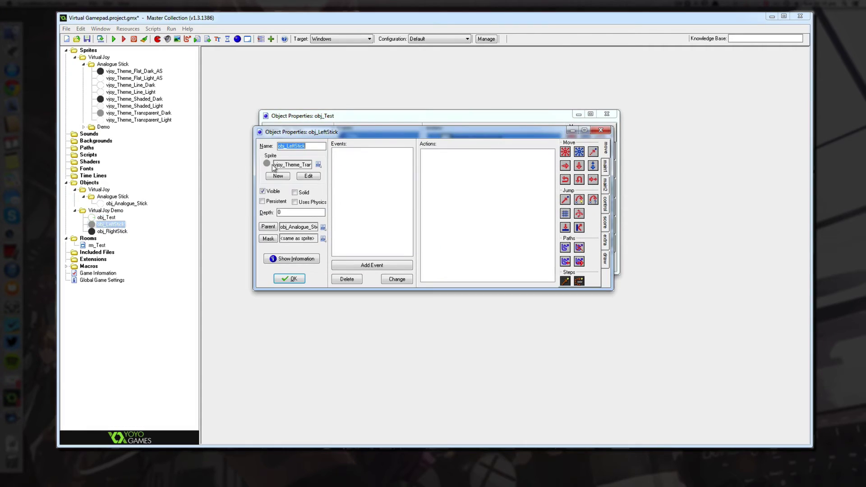
pyautogui.click(318, 164)
pyautogui.moveTo(341, 179)
pyautogui.moveTo(387, 183)
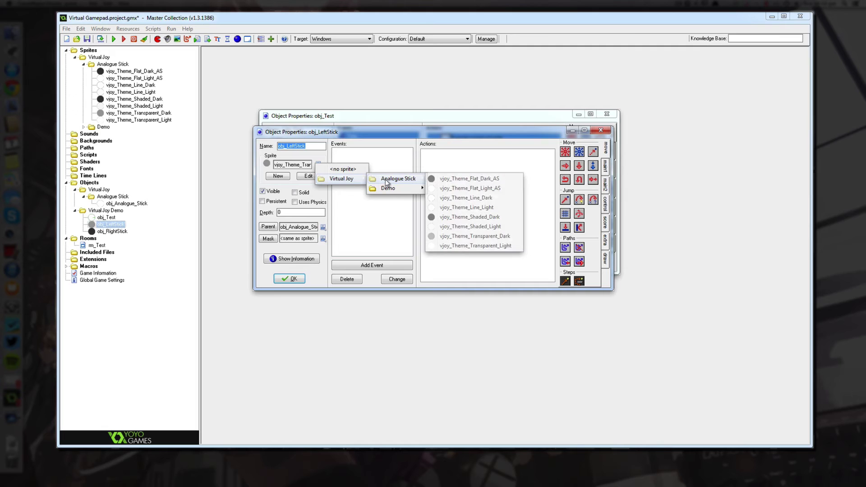
pyautogui.click(475, 219)
pyautogui.click(290, 278)
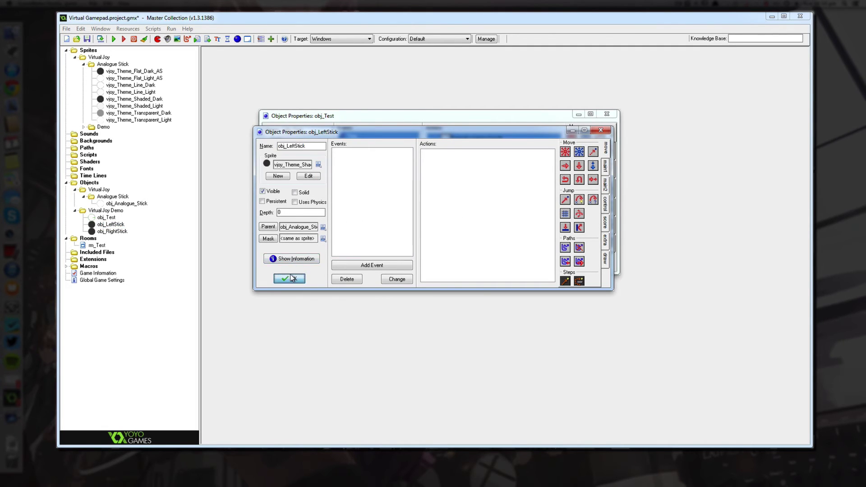
pyautogui.hotkey('ctrl', 's')
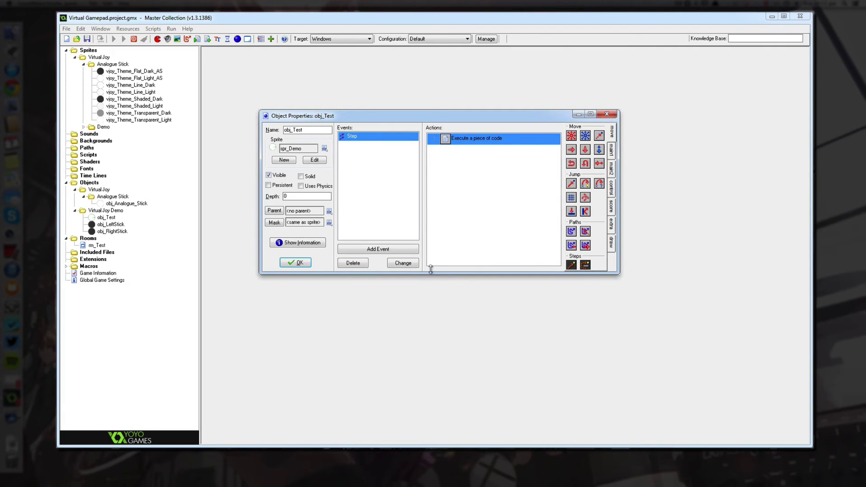
pyautogui.moveTo(351, 281); pyautogui.dragTo(361, 253)
# Change obj_LeftStick's sprite to vjoy_Theme_Line_Dark and steer the hero with it in a new run.
pyautogui.click(546, 174)
pyautogui.doubleClick(110, 224)
pyautogui.click(318, 164)
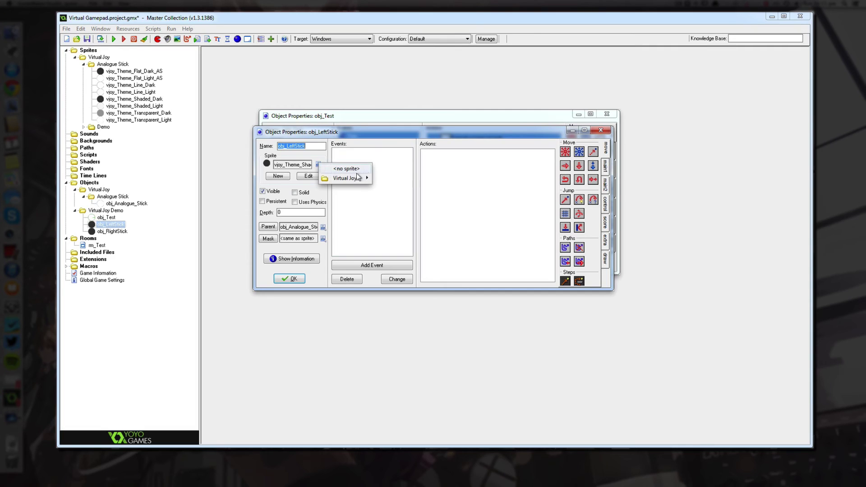
pyautogui.moveTo(345, 178)
pyautogui.moveTo(402, 178)
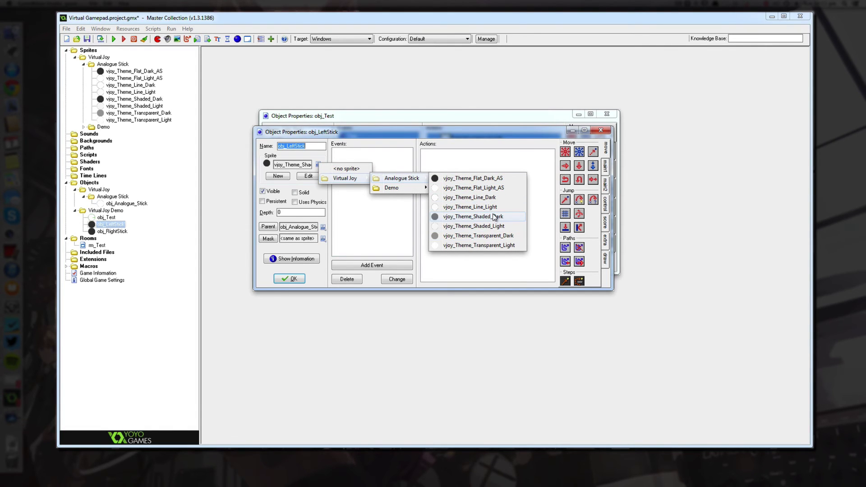
pyautogui.click(484, 198)
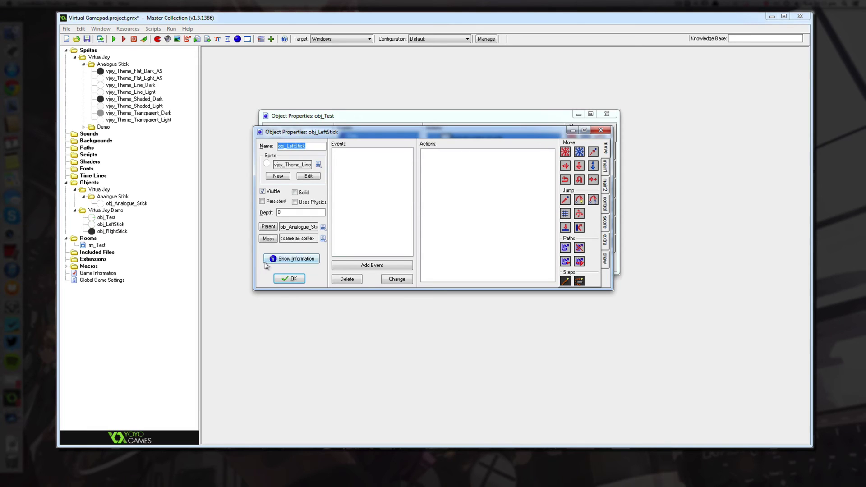
pyautogui.click(279, 276)
pyautogui.press('F5')
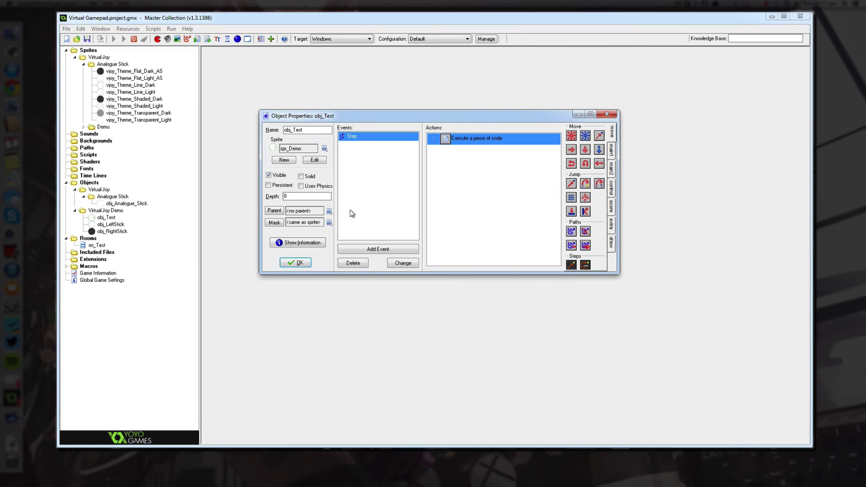
pyautogui.moveTo(343, 290)
pyautogui.mouseDown()
pyautogui.moveTo(369, 279)
pyautogui.moveTo(353, 261)
pyautogui.moveTo(347, 290)
pyautogui.moveTo(343, 261)
pyautogui.moveTo(332, 290)
pyautogui.moveTo(356, 274)
pyautogui.moveTo(342, 295)
pyautogui.moveTo(352, 282)
pyautogui.moveTo(373, 282)
pyautogui.moveTo(341, 287)
pyautogui.moveTo(347, 277)
pyautogui.moveTo(378, 269)
pyautogui.moveTo(377, 280)
pyautogui.moveTo(324, 285)
pyautogui.moveTo(343, 262)
pyautogui.moveTo(348, 302)
pyautogui.moveTo(352, 272)
pyautogui.moveTo(349, 306)
pyautogui.moveTo(373, 278)
pyautogui.moveTo(336, 258)
pyautogui.moveTo(365, 291)
pyautogui.moveTo(361, 264)
pyautogui.moveTo(330, 292)
pyautogui.moveTo(365, 289)
pyautogui.moveTo(355, 262)
pyautogui.moveTo(356, 311)
pyautogui.moveTo(343, 250)
pyautogui.moveTo(340, 291)
pyautogui.moveTo(331, 277)
pyautogui.mouseUp()
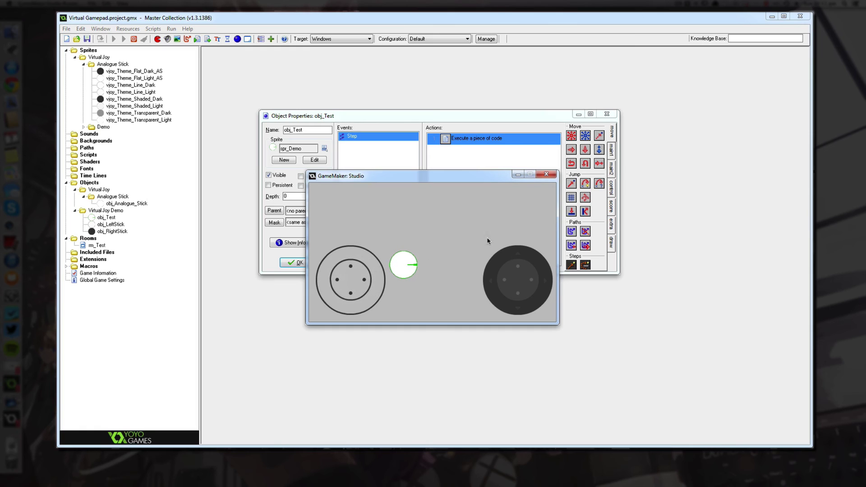
# Close the game and obj_Test's properties, then open the rm_Test room editor.
pyautogui.click(546, 175)
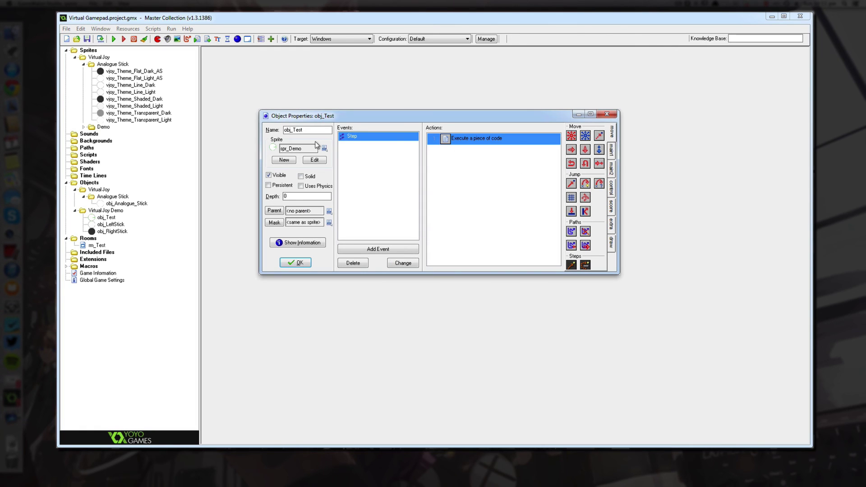
pyautogui.click(298, 262)
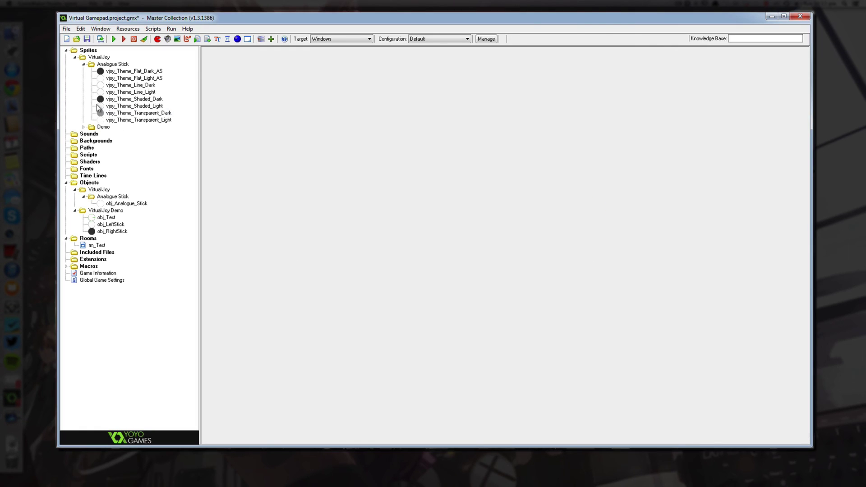
pyautogui.doubleClick(104, 246)
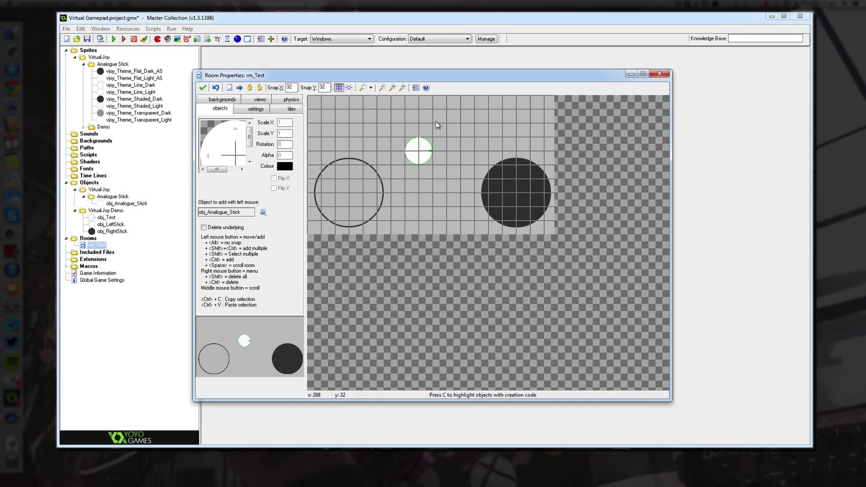